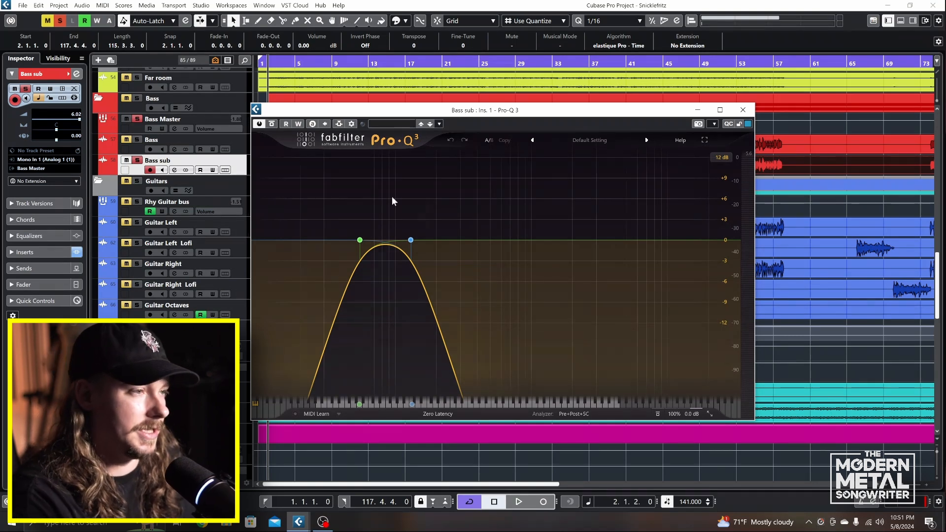
Examine the low-cut and high-cut bands and the available filter slopes in the Bass sub EQ, and audition the track.
{"action": "mouse_move", "coordinate": [368, 234]}
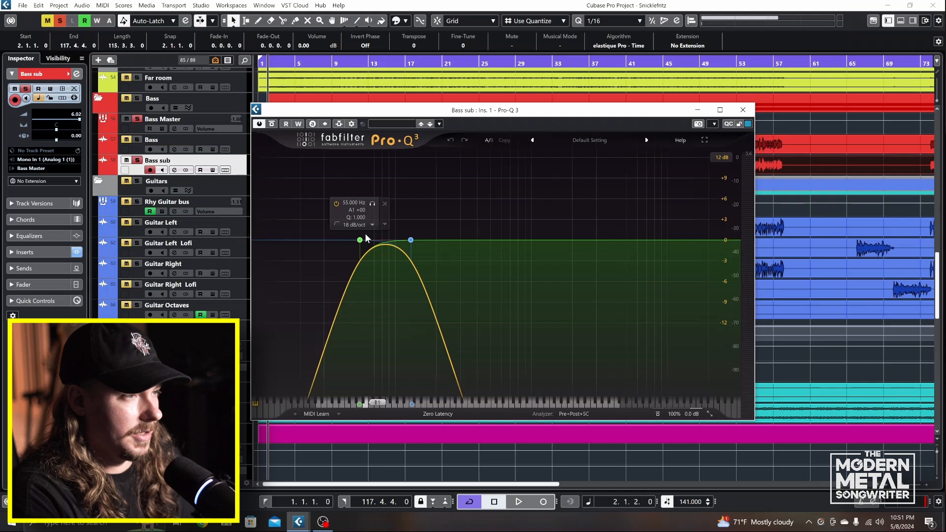
{"action": "left_click", "coordinate": [359, 225]}
{"action": "left_click", "coordinate": [397, 223]}
{"action": "left_click", "coordinate": [408, 225]}
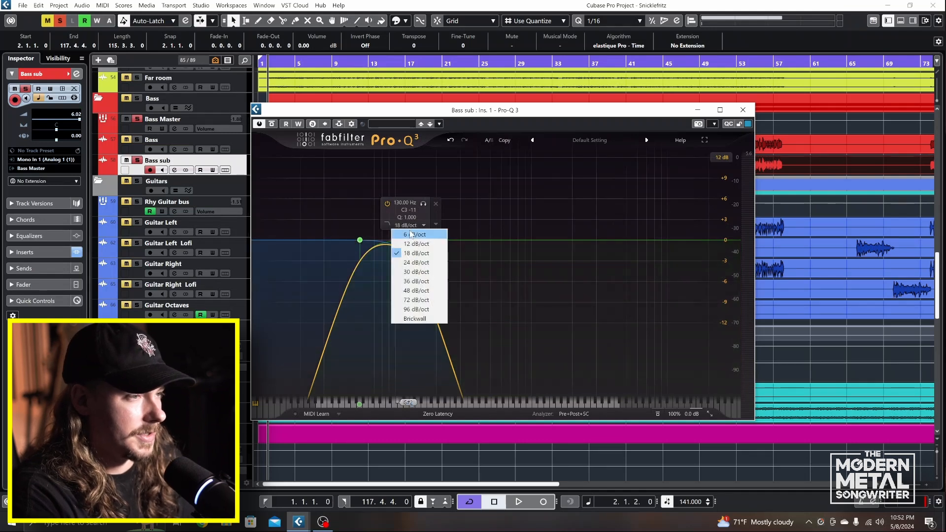
{"action": "left_click", "coordinate": [458, 217]}
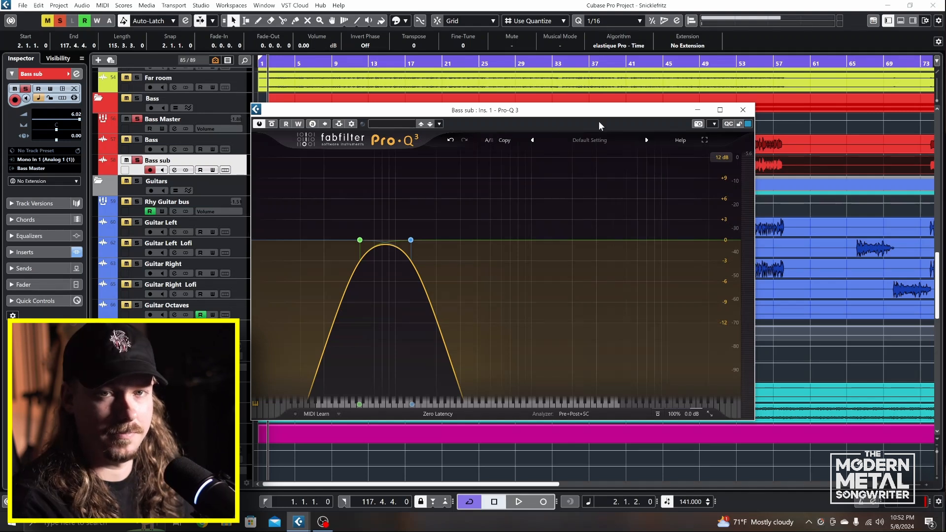
{"action": "key", "text": "space"}
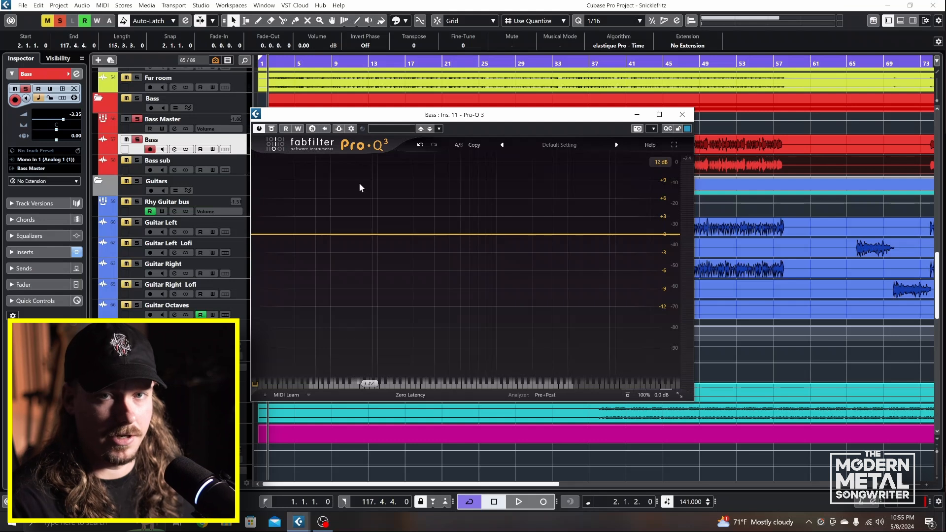
Add a narrow bell band to the Bass track's EQ and boost it about 10 dB near 120 Hz during playback, soloing the band.
{"action": "left_click", "coordinate": [375, 234]}
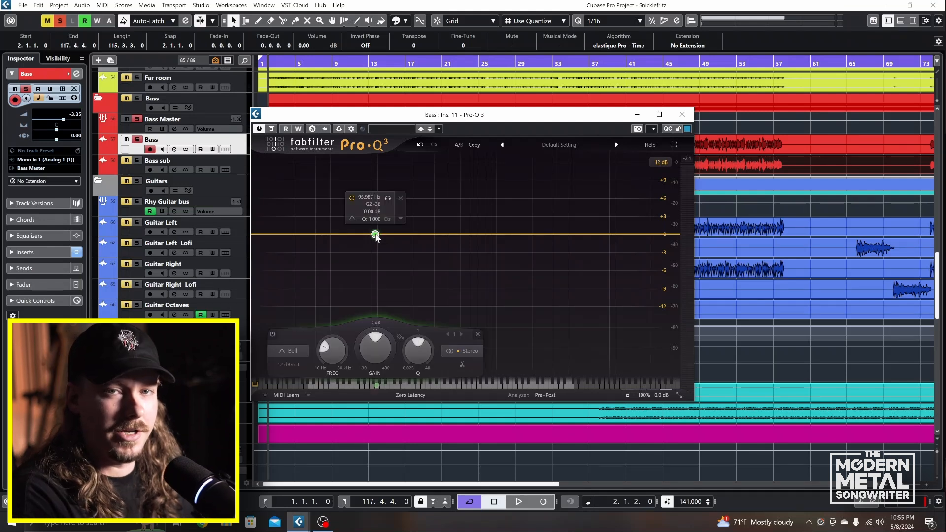
{"action": "key", "text": "space"}
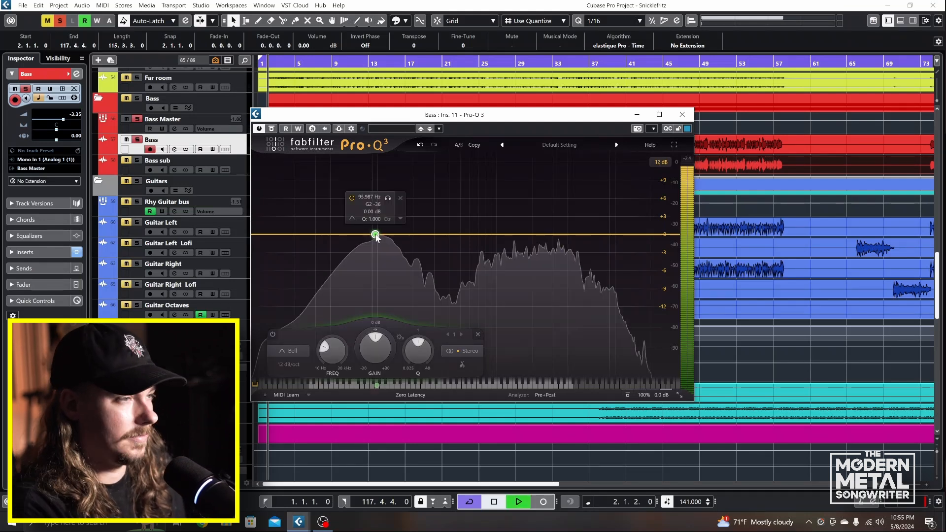
{"action": "left_click_drag", "start_coordinate": [375, 235], "coordinate": [398, 195]}
{"action": "scroll", "coordinate": [394, 195], "scroll_direction": "up", "scroll_amount": 9}
{"action": "left_click", "coordinate": [406, 189]}
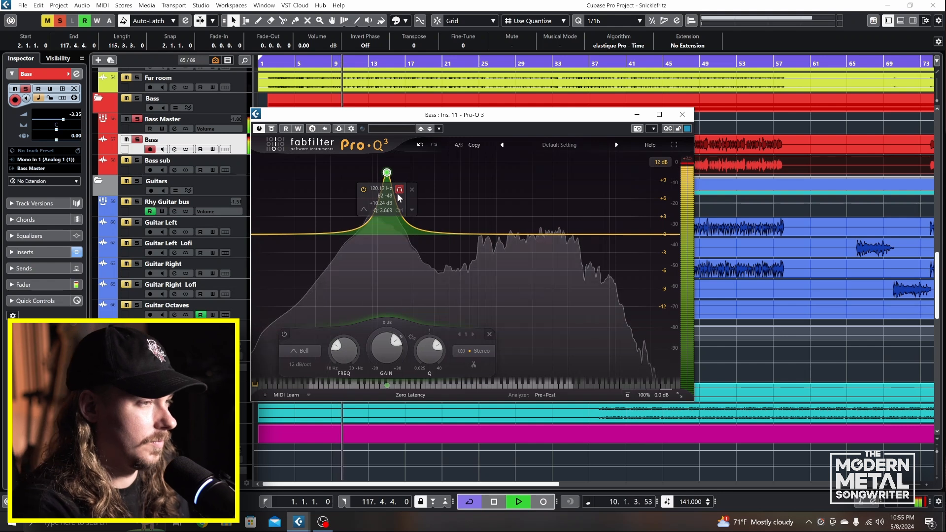
{"action": "key", "text": "space"}
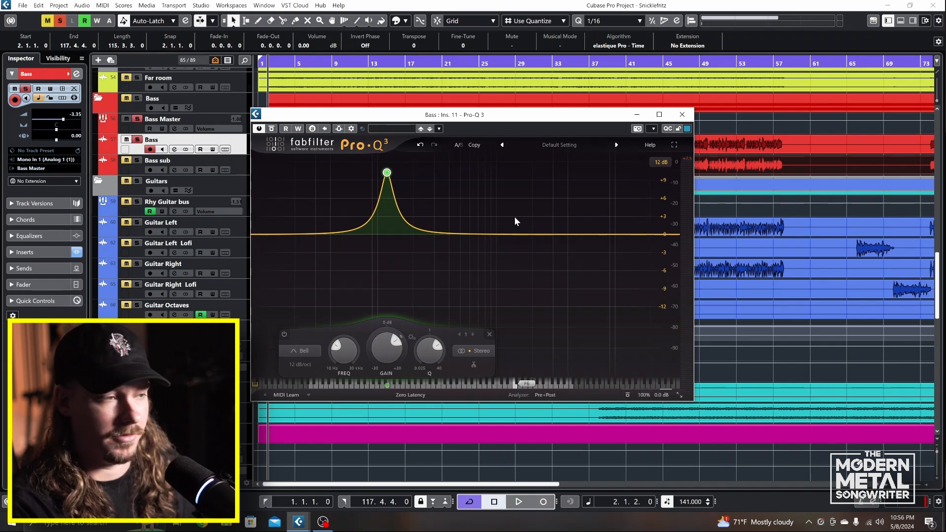
Bring the 120 Hz band's gain back to about 0 dB and give it a negative dynamic range while the bass plays.
{"action": "key", "text": "space"}
{"action": "left_click_drag", "start_coordinate": [386, 173], "coordinate": [386, 244]}
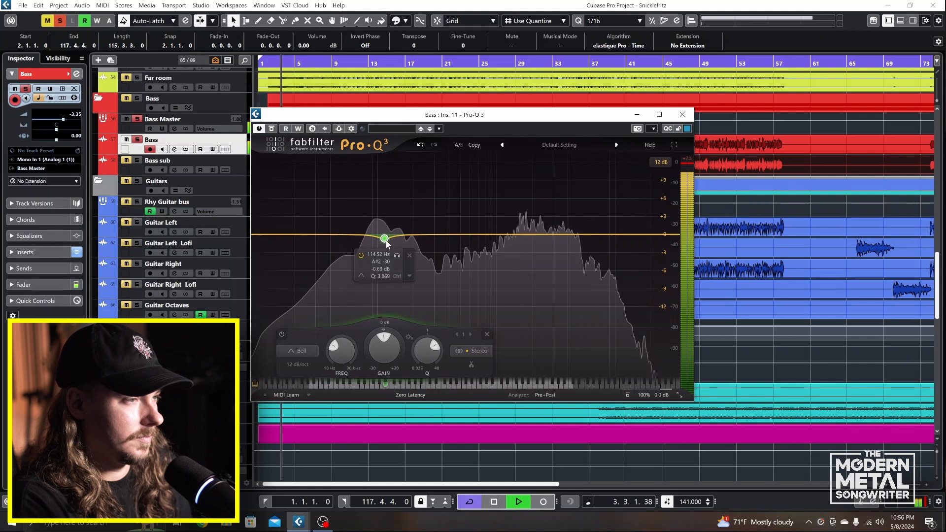
{"action": "mouse_move", "coordinate": [381, 335]}
{"action": "left_mouse_down"}
{"action": "mouse_move", "coordinate": [361, 361]}
{"action": "mouse_move", "coordinate": [378, 340]}
{"action": "left_mouse_up"}
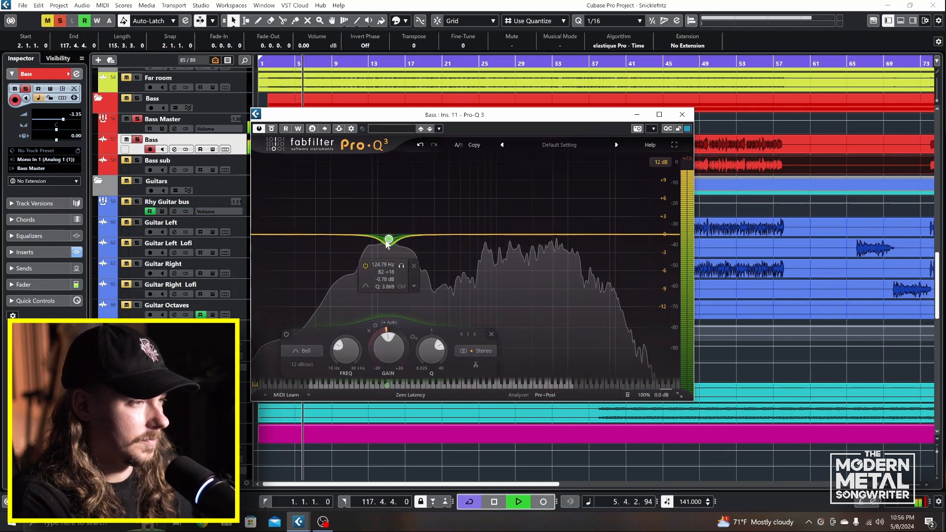
{"action": "left_click_drag", "start_coordinate": [384, 247], "coordinate": [387, 240]}
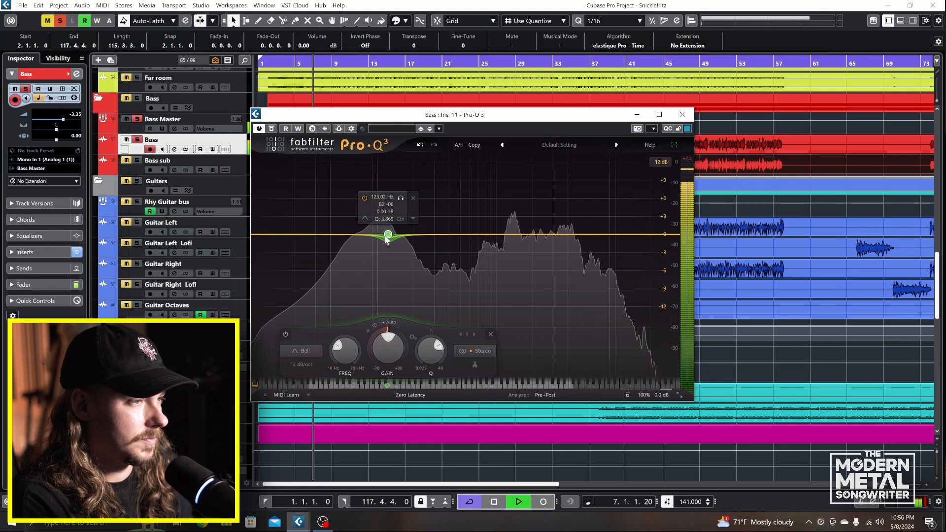
{"action": "left_click_drag", "start_coordinate": [378, 335], "coordinate": [361, 344]}
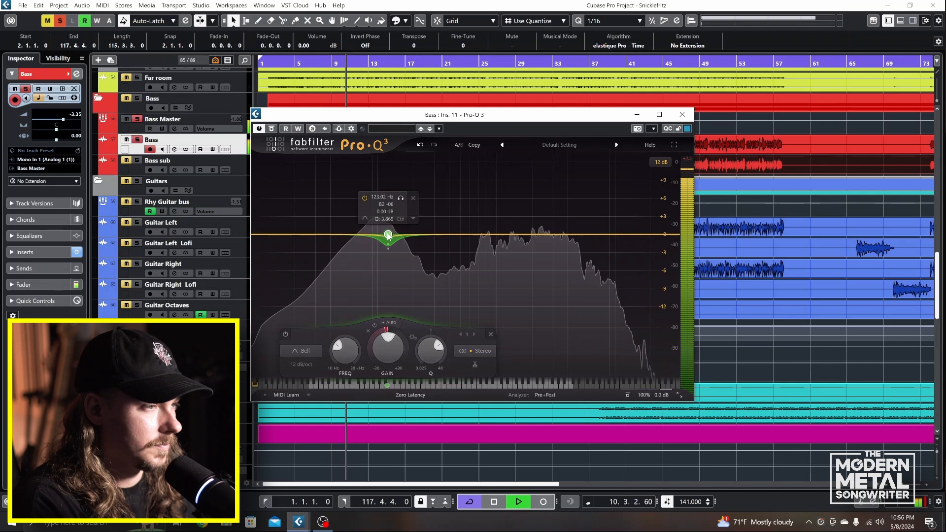
{"action": "left_click_drag", "start_coordinate": [388, 234], "coordinate": [387, 234]}
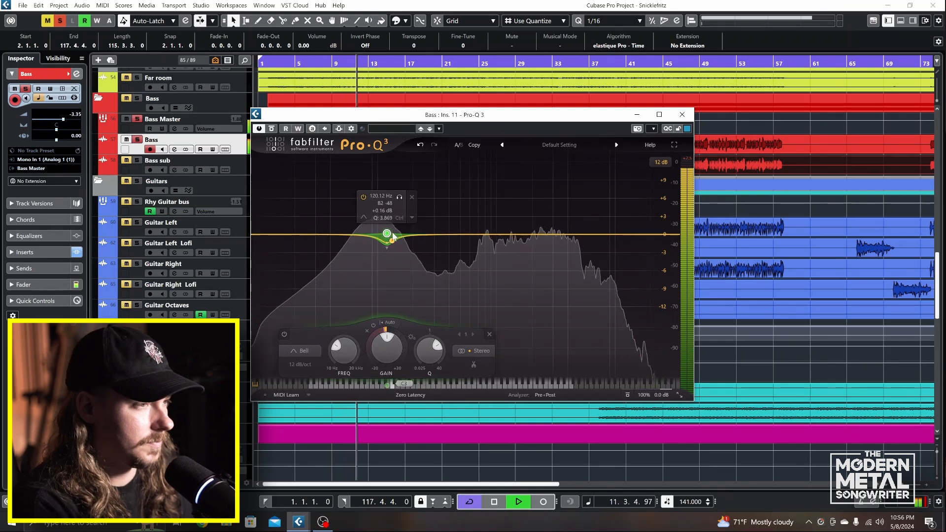
{"action": "key", "text": "space"}
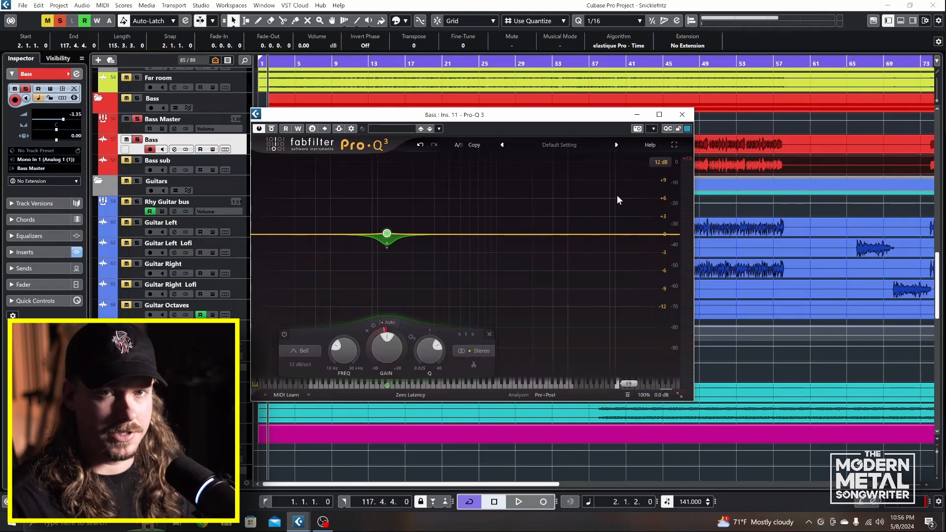
Switch the 120 Hz band's dynamic threshold from automatic to manual and set it to -16 dB during playback.
{"action": "left_click", "coordinate": [388, 322]}
{"action": "key", "text": "space"}
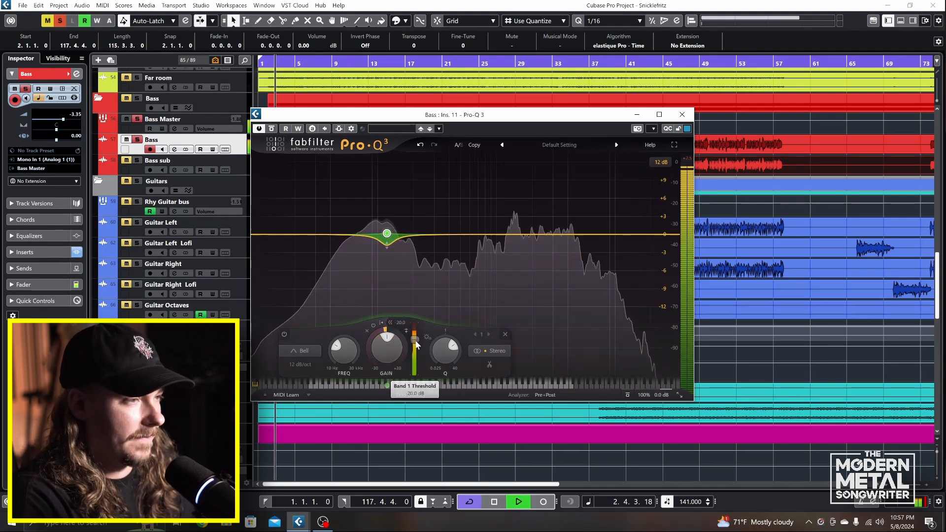
{"action": "mouse_move", "coordinate": [415, 343]}
{"action": "left_click_drag", "start_coordinate": [416, 344], "coordinate": [414, 386]}
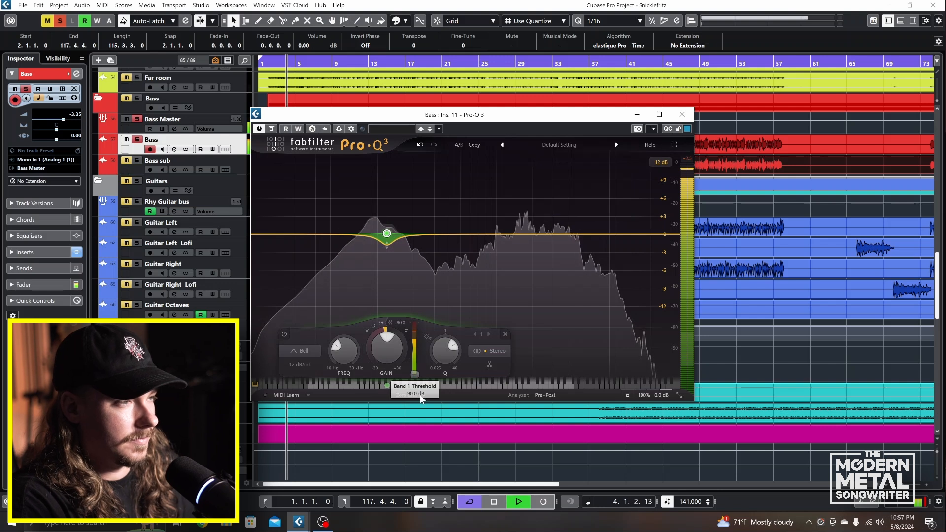
{"action": "mouse_move", "coordinate": [417, 375]}
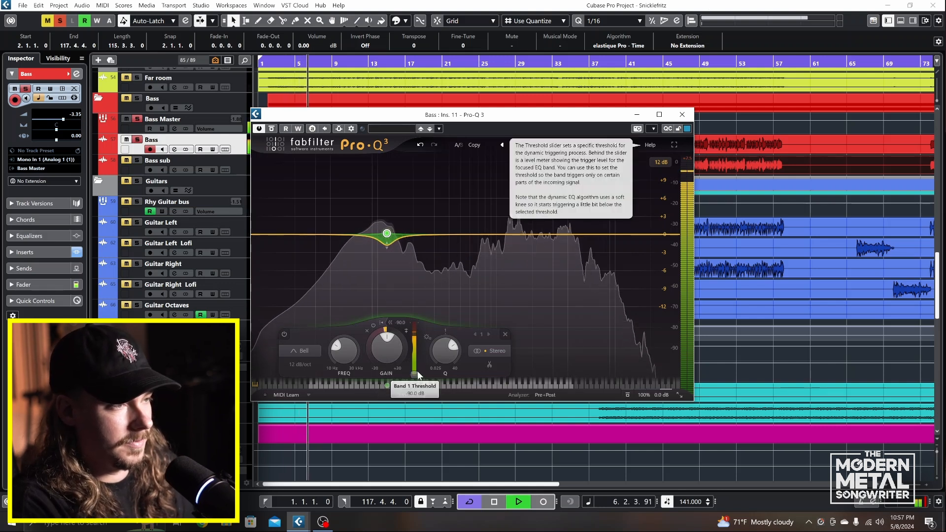
{"action": "left_click_drag", "start_coordinate": [417, 374], "coordinate": [415, 336]}
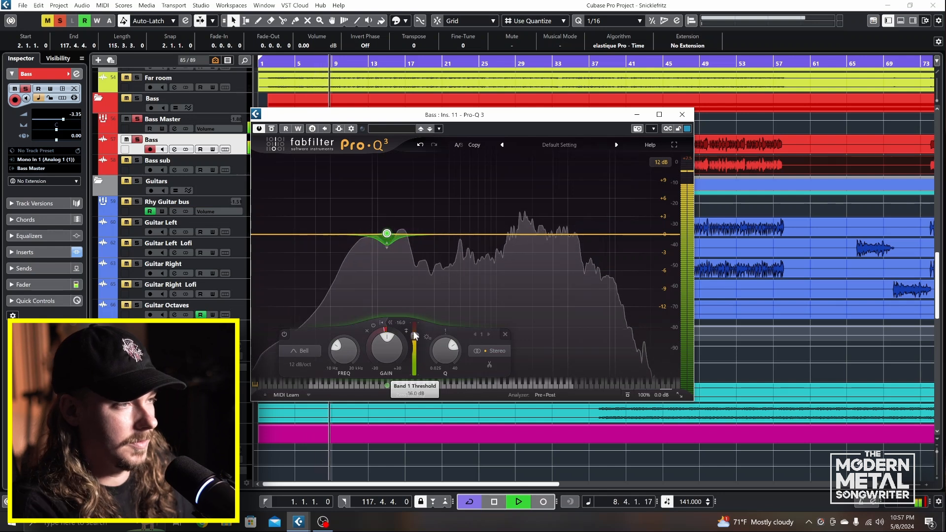
{"action": "key", "text": "space"}
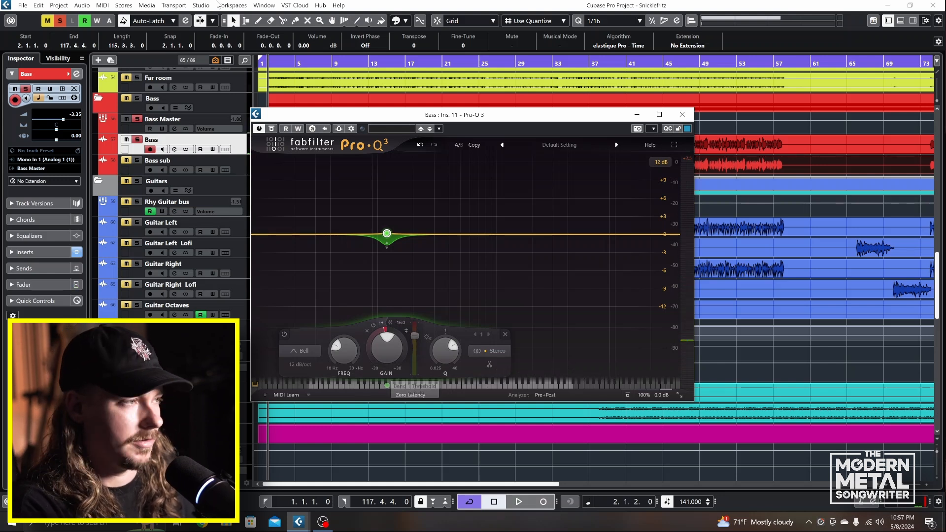
Audition the dynamically equalized bass with the rhythm guitar bus soloed in, and with all solos cleared in the full mix.
{"action": "key", "text": "space"}
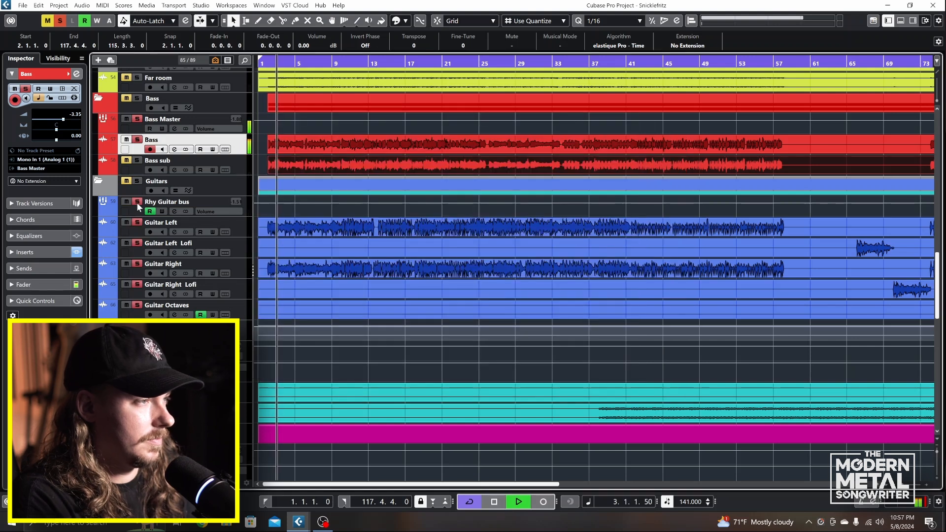
{"action": "left_click", "coordinate": [137, 202]}
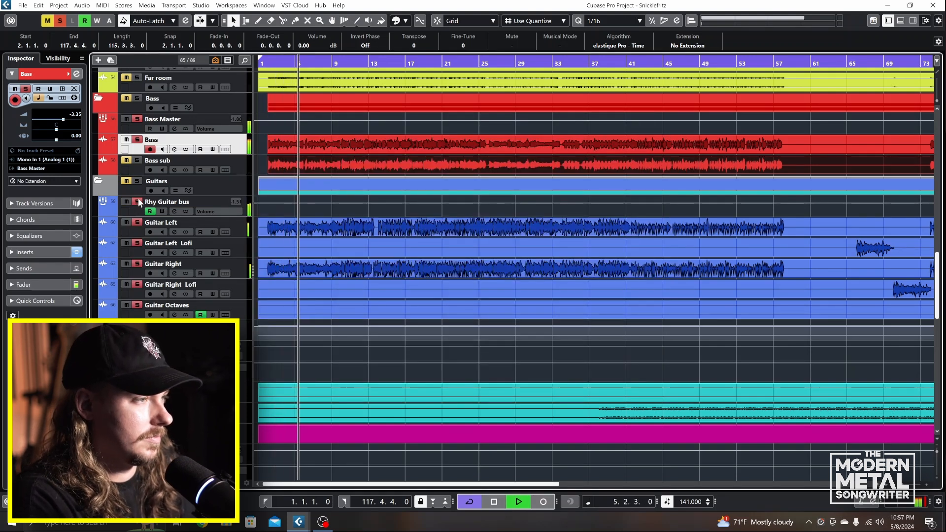
{"action": "left_click", "coordinate": [138, 202]}
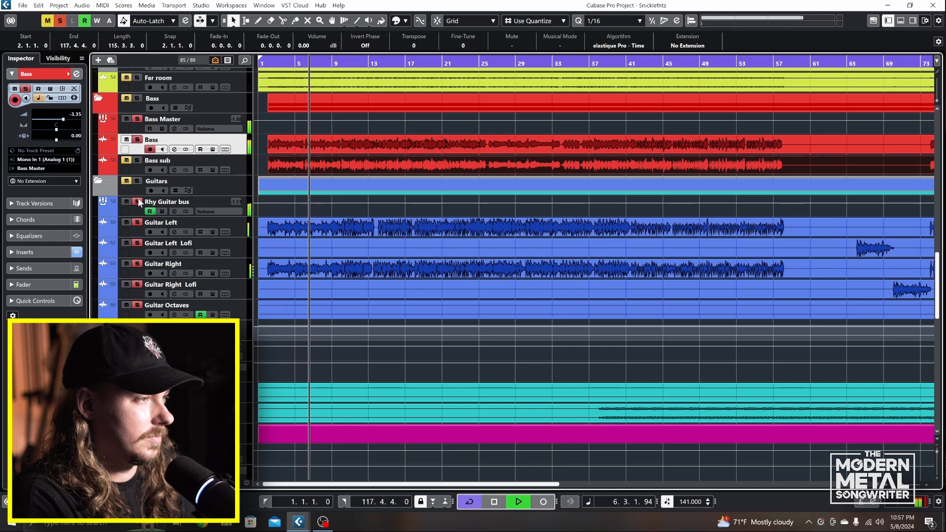
{"action": "left_click", "coordinate": [137, 118]}
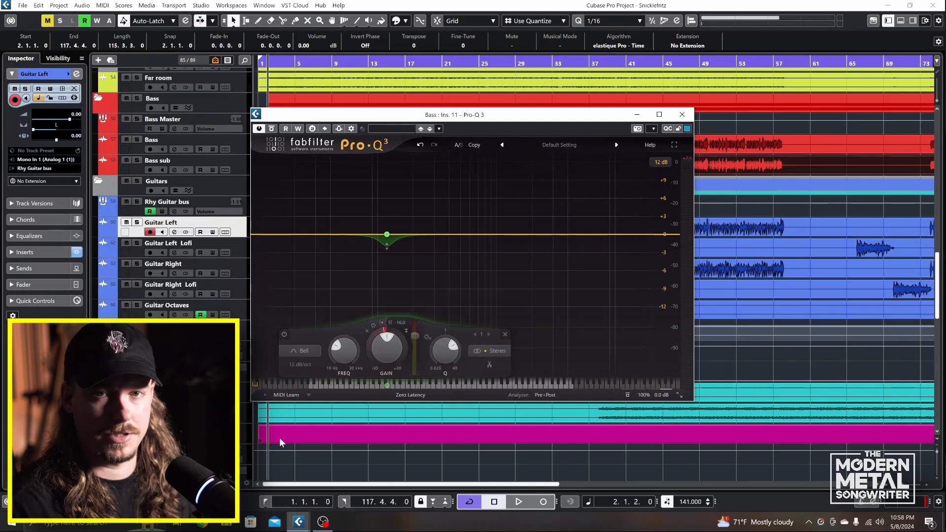
{"action": "key", "text": "space"}
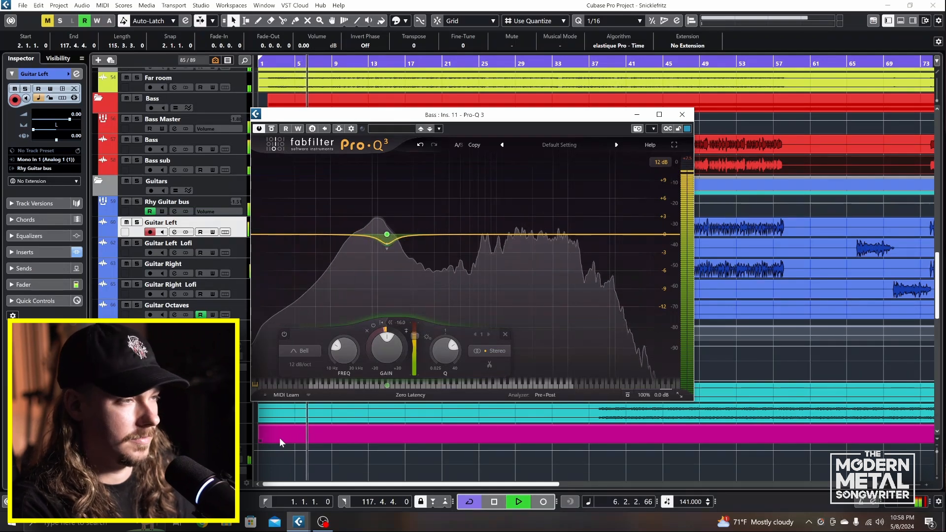
{"action": "key", "text": "space"}
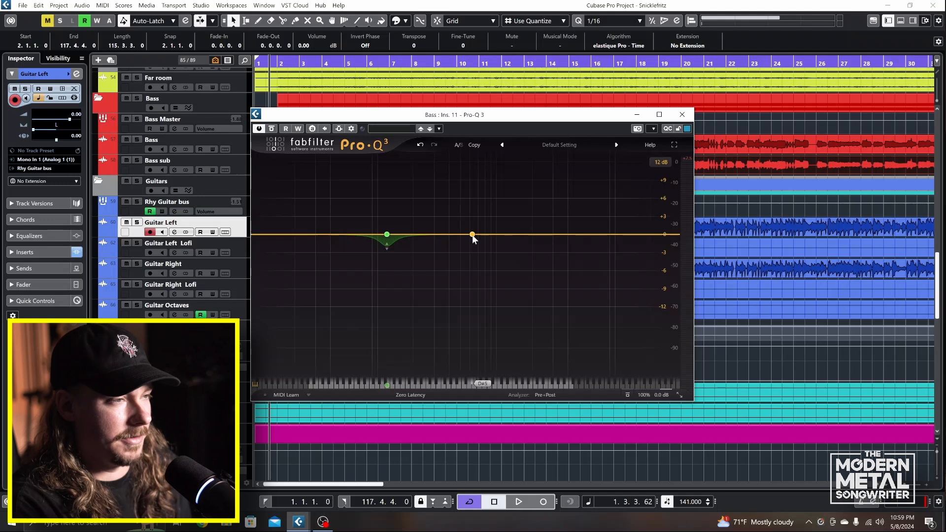
Add a second bell band and boost it about 9.8 dB near 561 Hz with a Q of 2.436 during bass playback.
{"action": "key", "text": "space"}
{"action": "left_click_drag", "start_coordinate": [472, 235], "coordinate": [479, 194]}
{"action": "scroll", "coordinate": [454, 176], "scroll_direction": "up", "scroll_amount": 2}
{"action": "scroll", "coordinate": [455, 177], "scroll_direction": "up", "scroll_amount": 5}
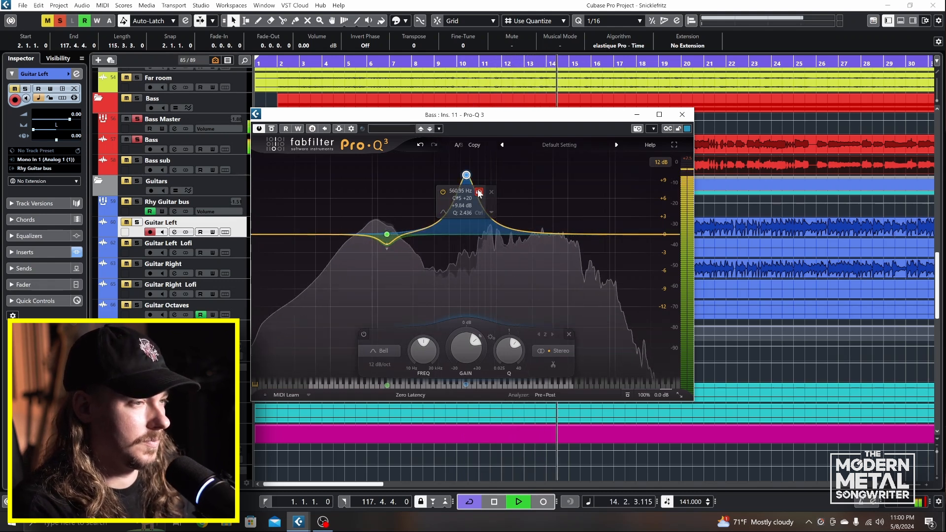
{"action": "key", "text": "space"}
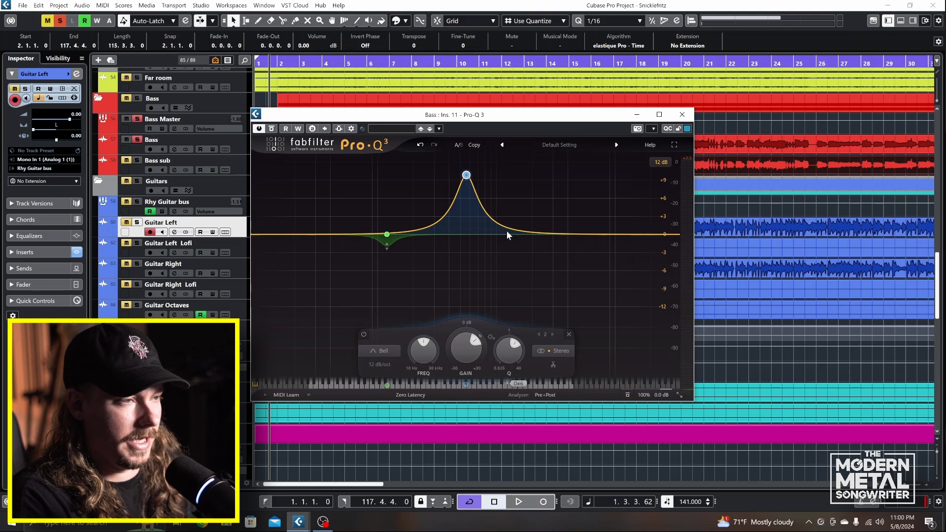
Set the 561 Hz band's slope to 24 dB/oct and turn its boost into a cut of about 4 dB.
{"action": "mouse_move", "coordinate": [461, 192]}
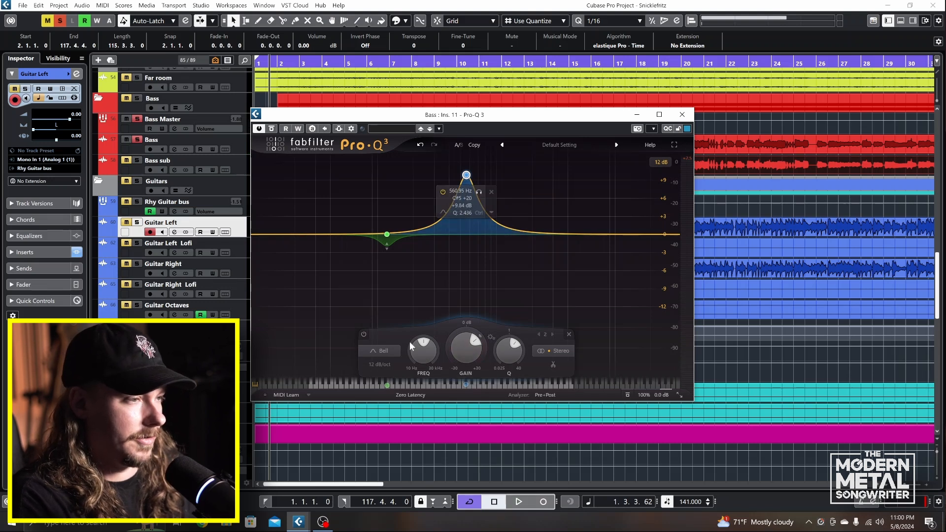
{"action": "left_click", "coordinate": [379, 365]}
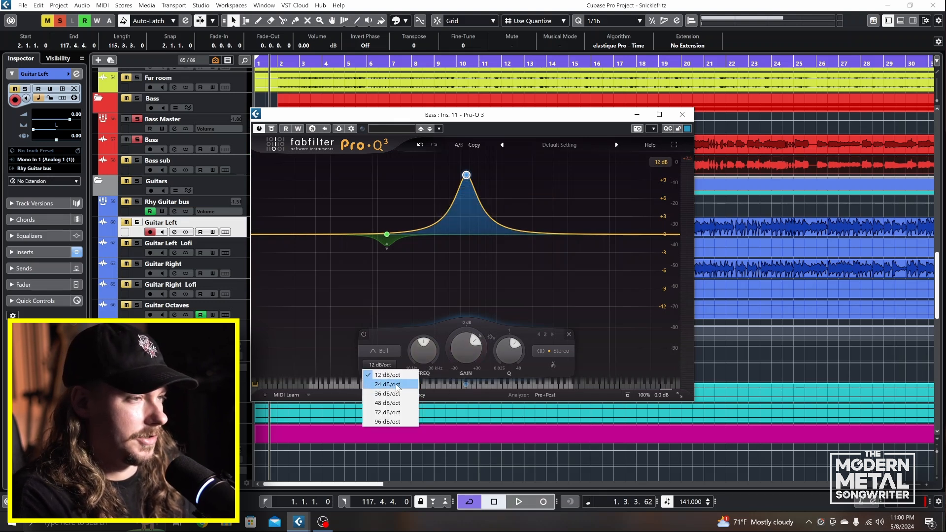
{"action": "left_click", "coordinate": [397, 385]}
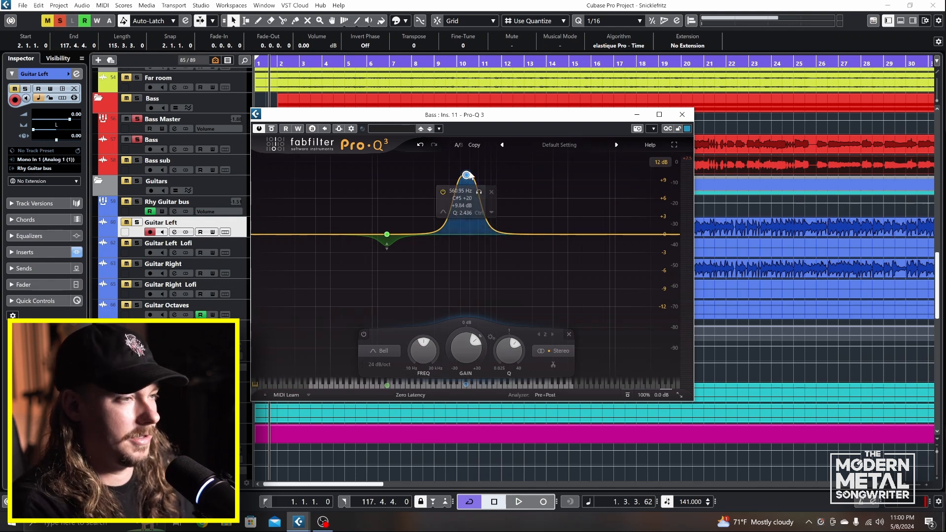
{"action": "key", "text": "space"}
{"action": "left_click_drag", "start_coordinate": [467, 175], "coordinate": [470, 257]}
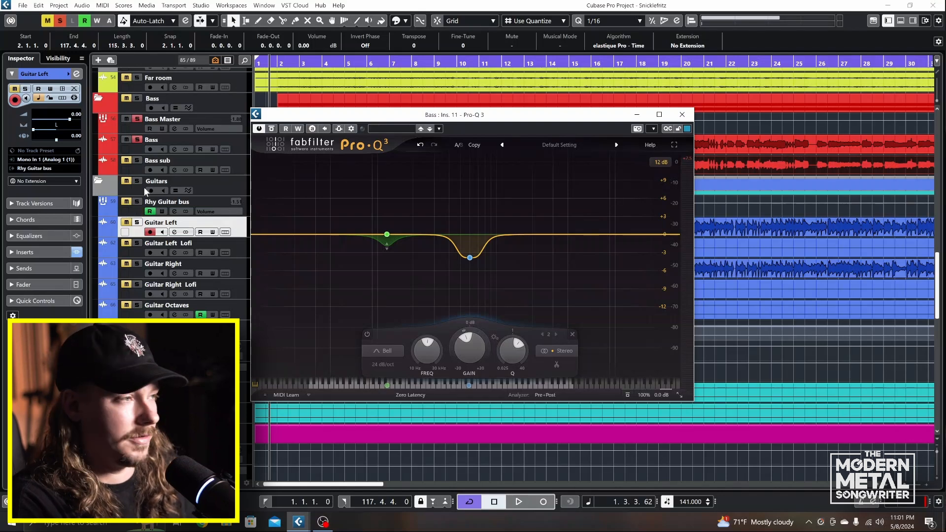
Add a third bell band, boost it about 10.9 dB near 1.8 kHz with a Q of about 3, and audition it soloed.
{"action": "key", "text": "space"}
{"action": "left_click", "coordinate": [516, 231]}
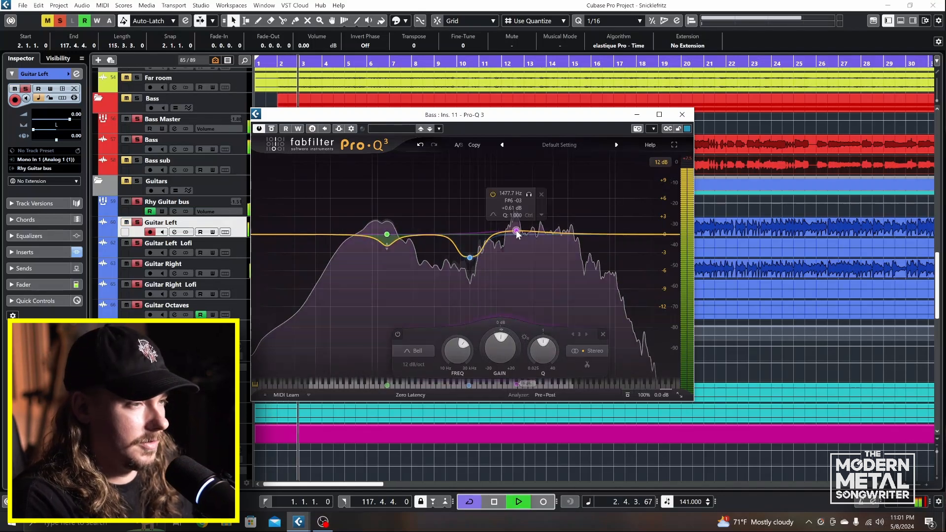
{"action": "left_click_drag", "start_coordinate": [517, 235], "coordinate": [527, 169]}
{"action": "scroll", "coordinate": [515, 191], "scroll_direction": "up", "scroll_amount": 5}
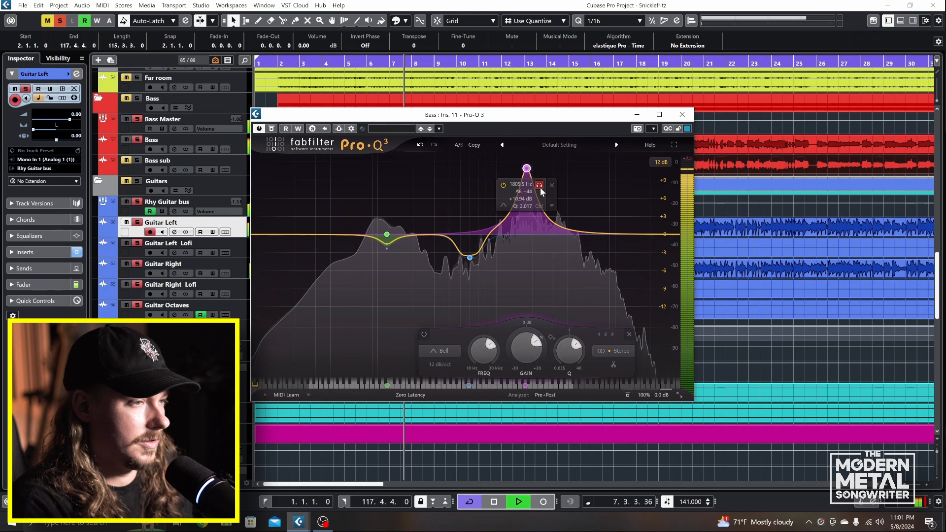
{"action": "left_click", "coordinate": [541, 188]}
{"action": "key", "text": "space"}
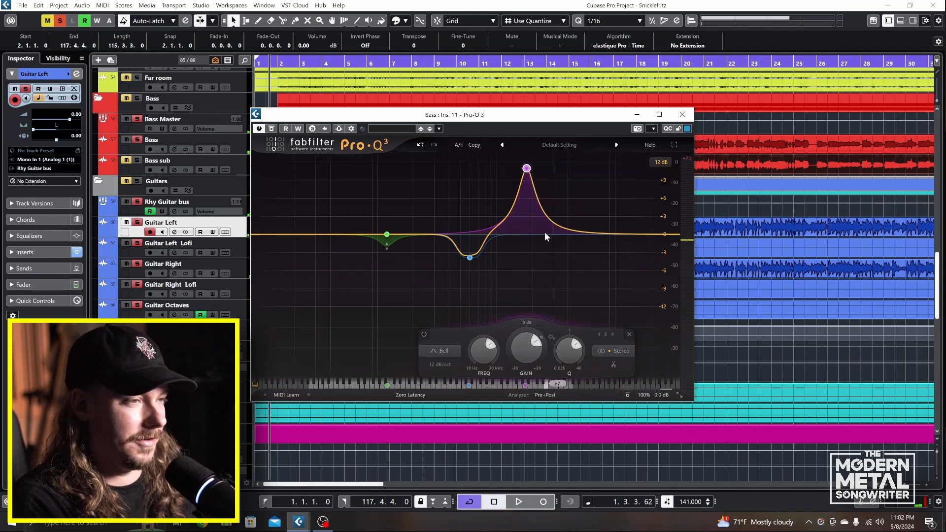
{"action": "mouse_move", "coordinate": [536, 184]}
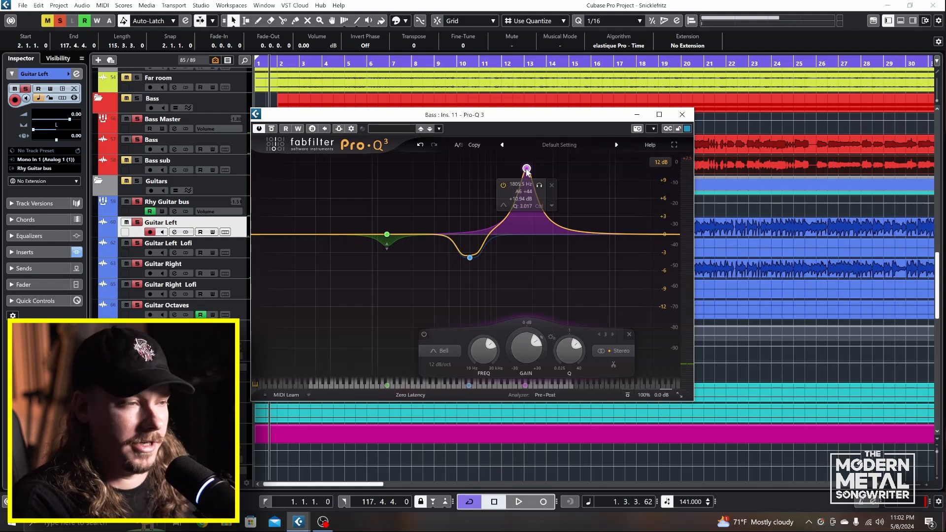
Reset the 1.8 kHz band's gain to 0 dB and give it a downward dynamic range of about 3 dB during playback.
{"action": "double_click", "coordinate": [524, 343]}
{"action": "key", "text": "space"}
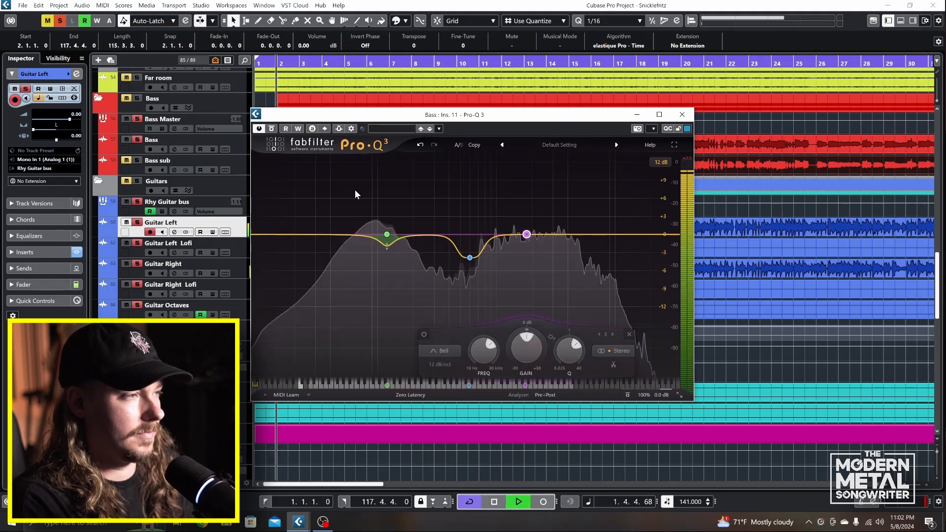
{"action": "left_click_drag", "start_coordinate": [525, 335], "coordinate": [558, 342]}
{"action": "left_click", "coordinate": [530, 320]}
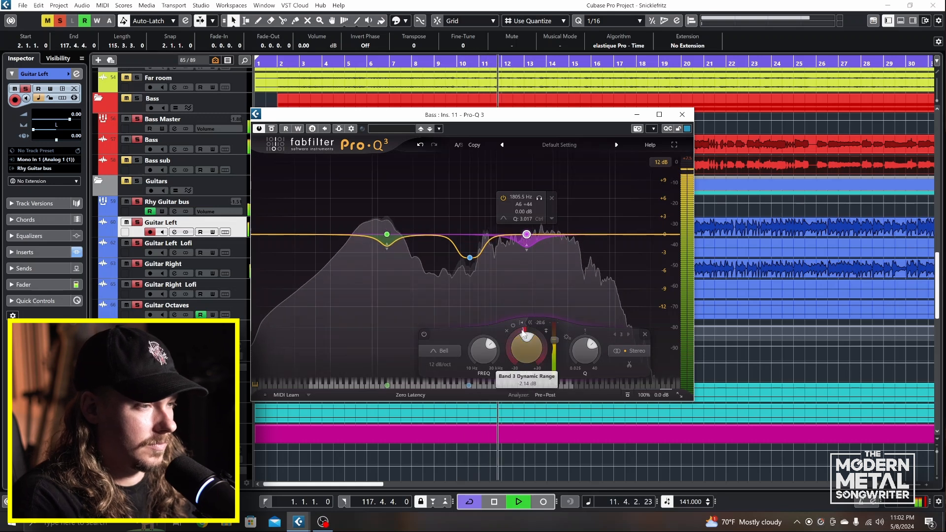
{"action": "left_click_drag", "start_coordinate": [514, 332], "coordinate": [514, 334]}
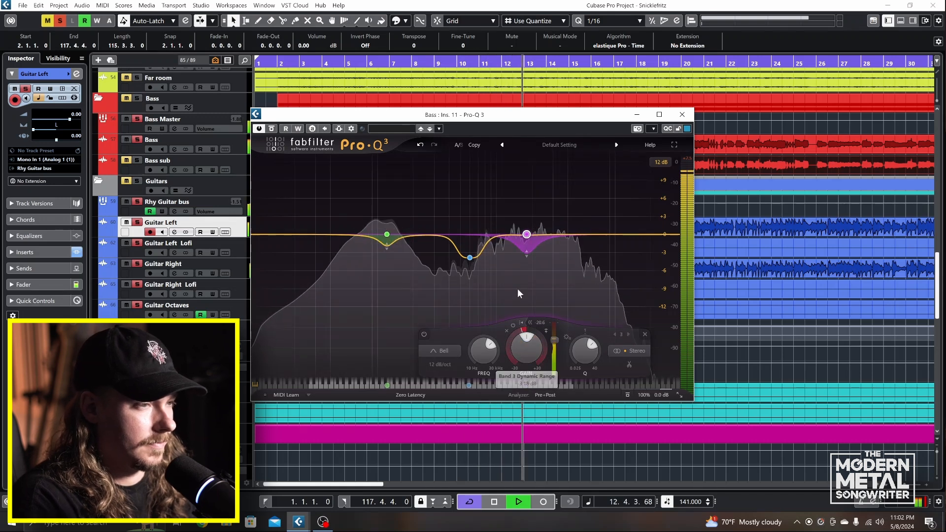
{"action": "mouse_move", "coordinate": [526, 242]}
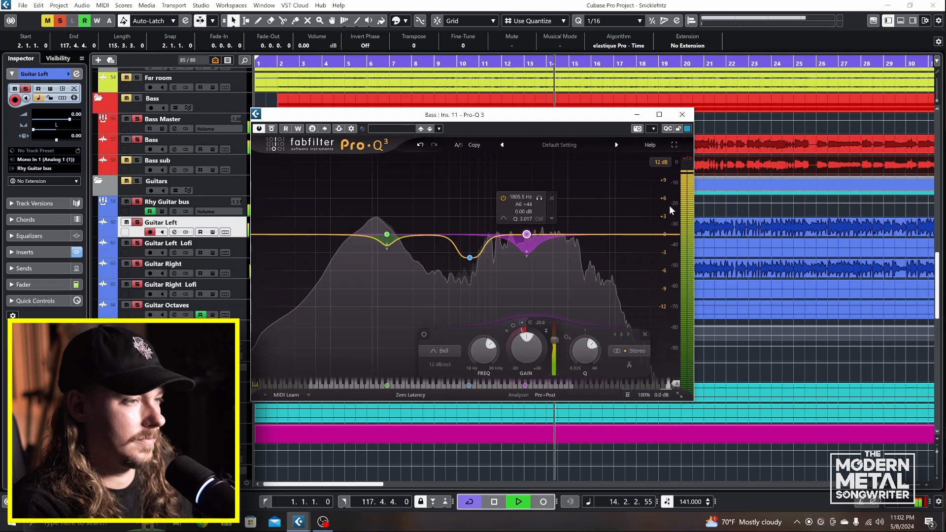
{"action": "key", "text": "space"}
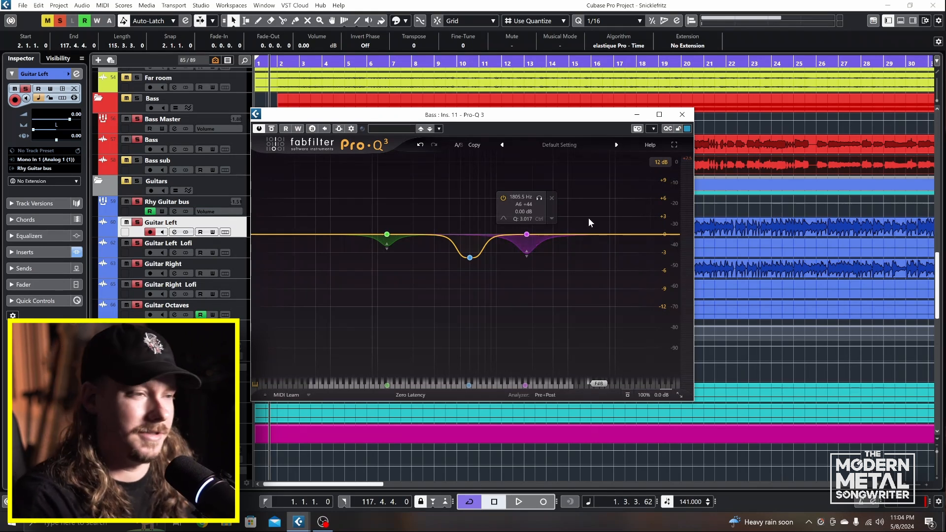
Add a fourth bell band during playback and boost it about 10.7 dB near 3.2 kHz with a Q of about 4.3.
{"action": "key", "text": "space"}
{"action": "left_click_drag", "start_coordinate": [572, 234], "coordinate": [556, 171]}
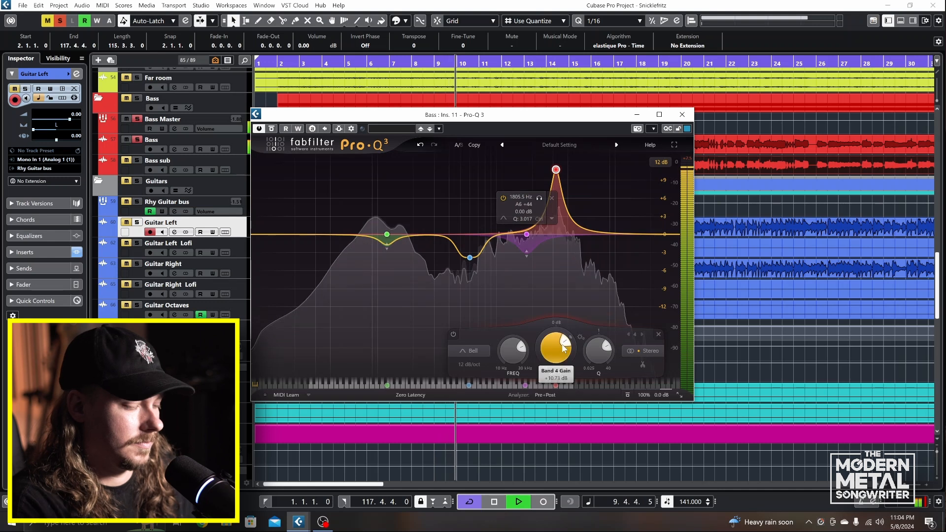
{"action": "key", "text": "space"}
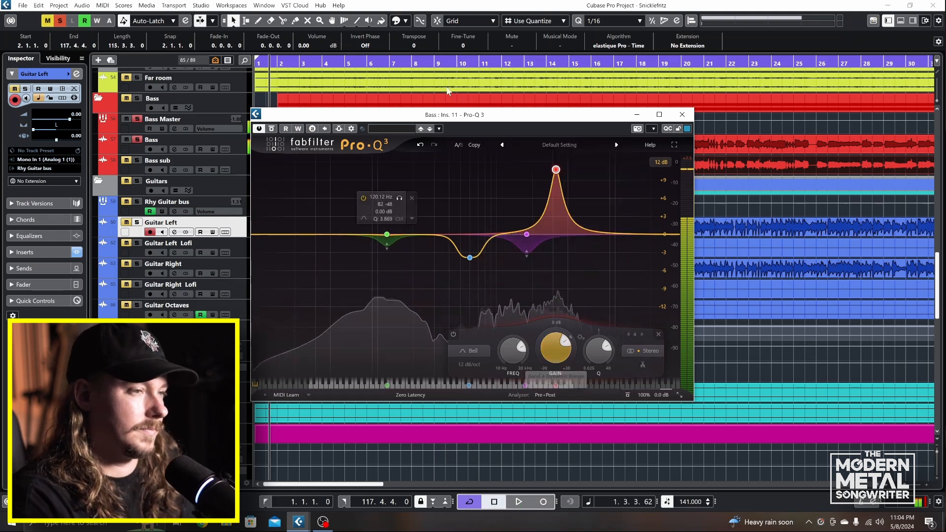
{"action": "mouse_move", "coordinate": [558, 170]}
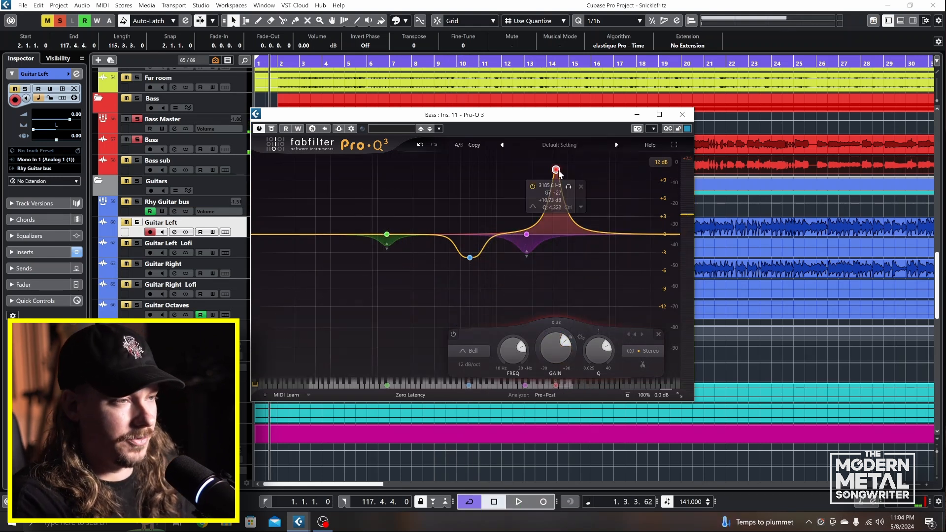